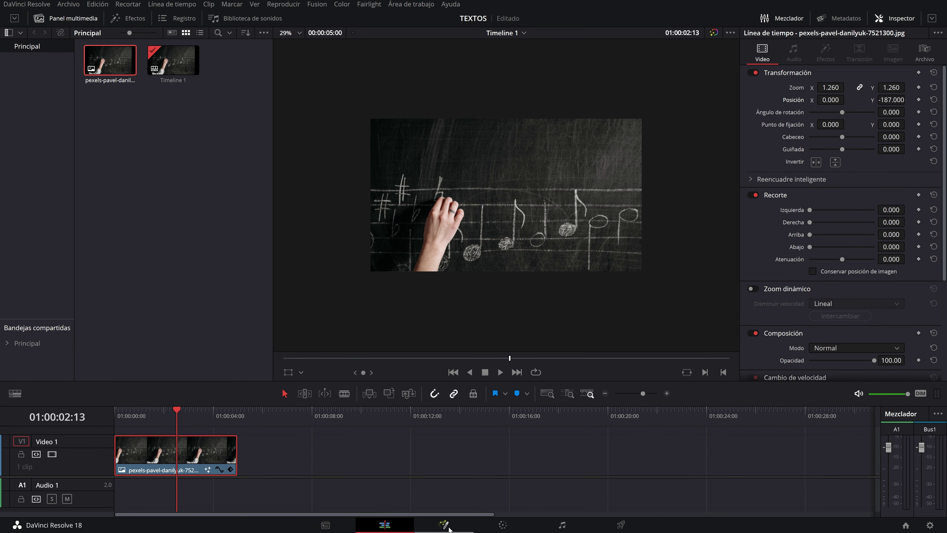
- Switch to the Fusion page to composite the chalkboard music photo clip
left_click(449, 529)
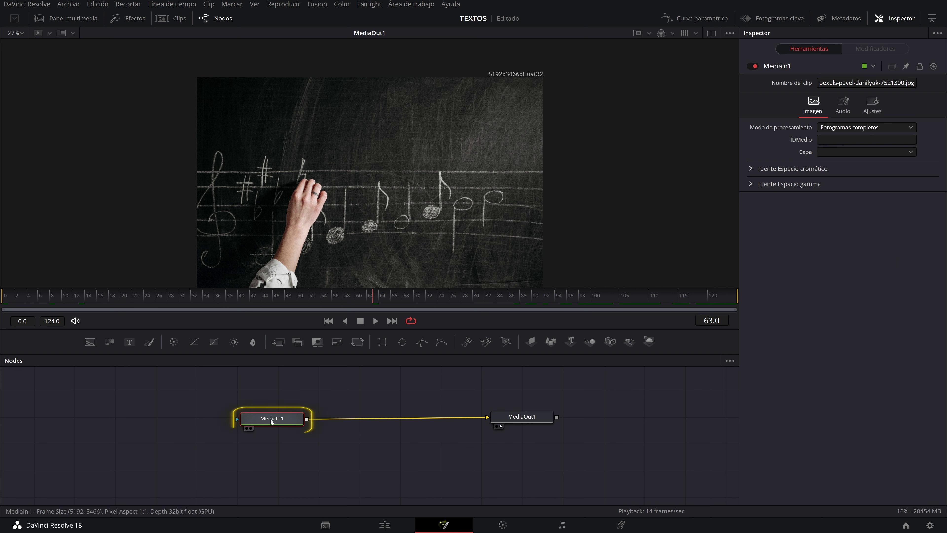
- Add a Text+ layer merged over the photo, move MediaIn1 below Text1, and select Text1
mouse_move(269, 418)
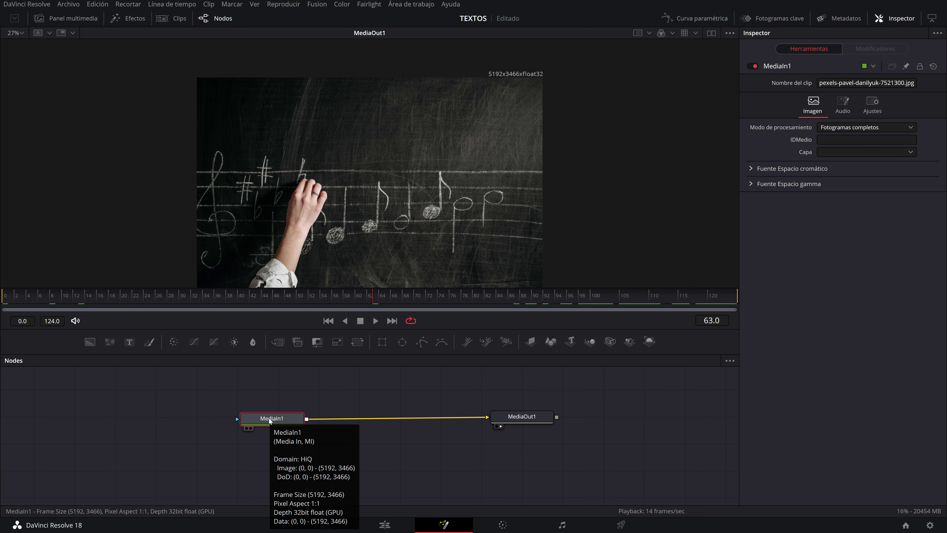
left_click(129, 343)
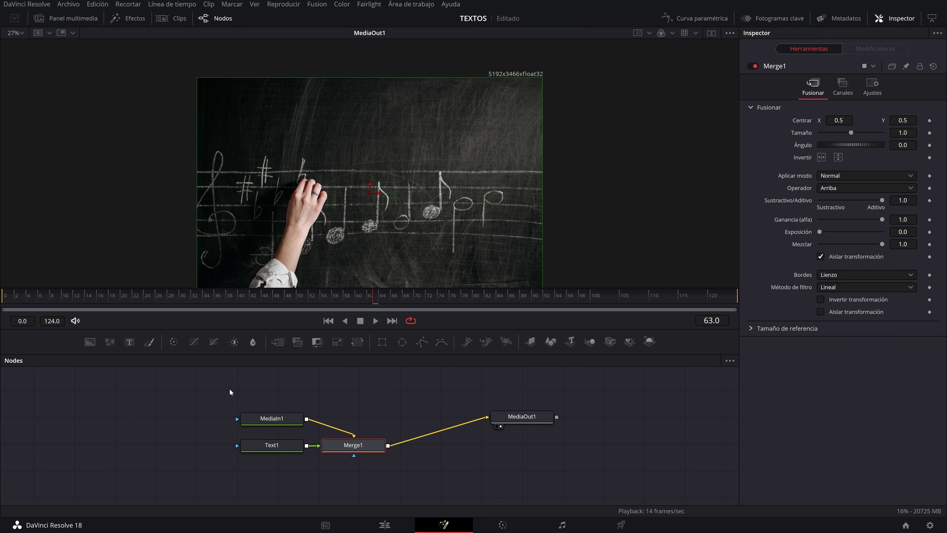
left_click_drag(272, 418, 273, 475)
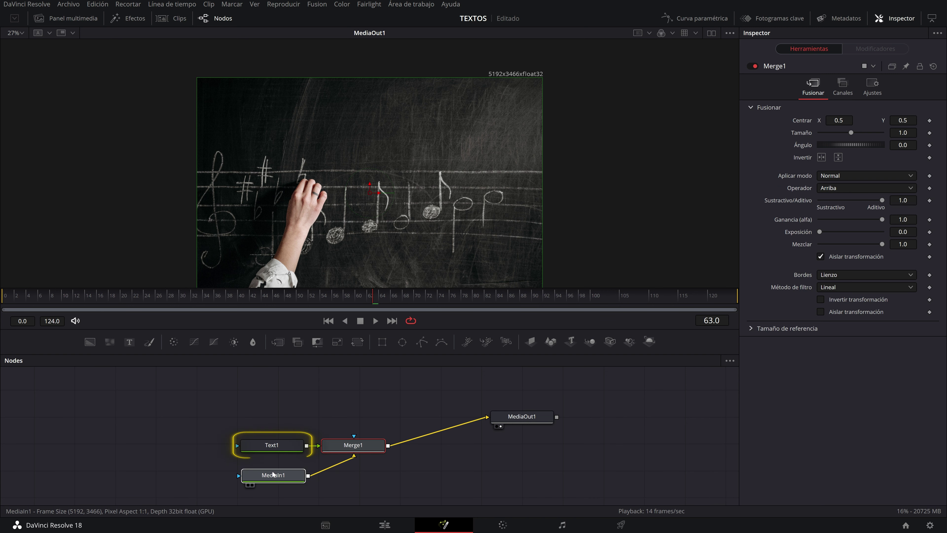
left_click(271, 445)
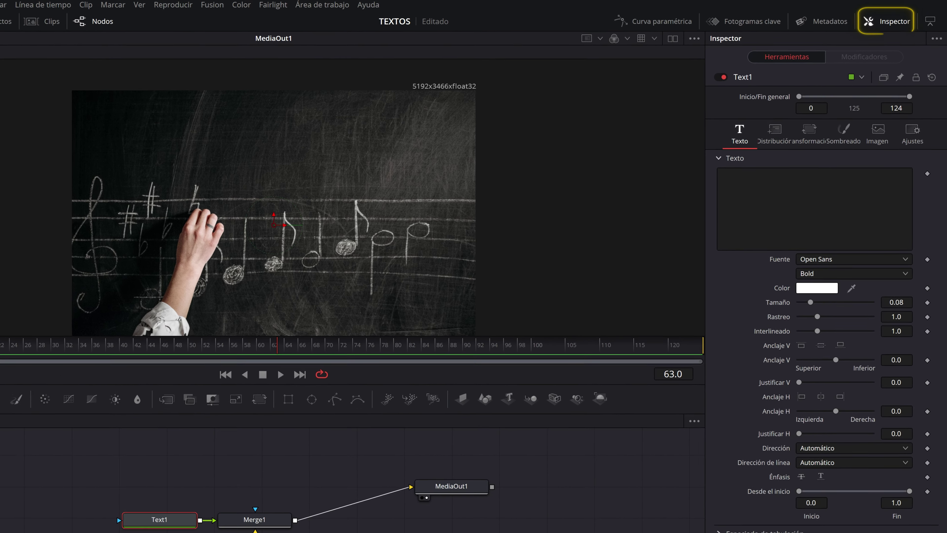
- Enter 'Música' as the title text and set its font to Greylight
left_click(719, 175)
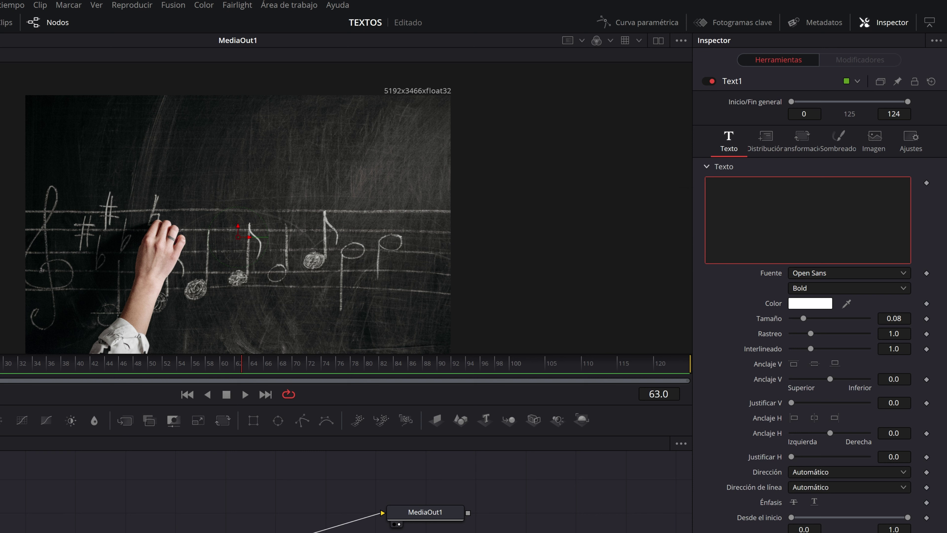
type("Mús")
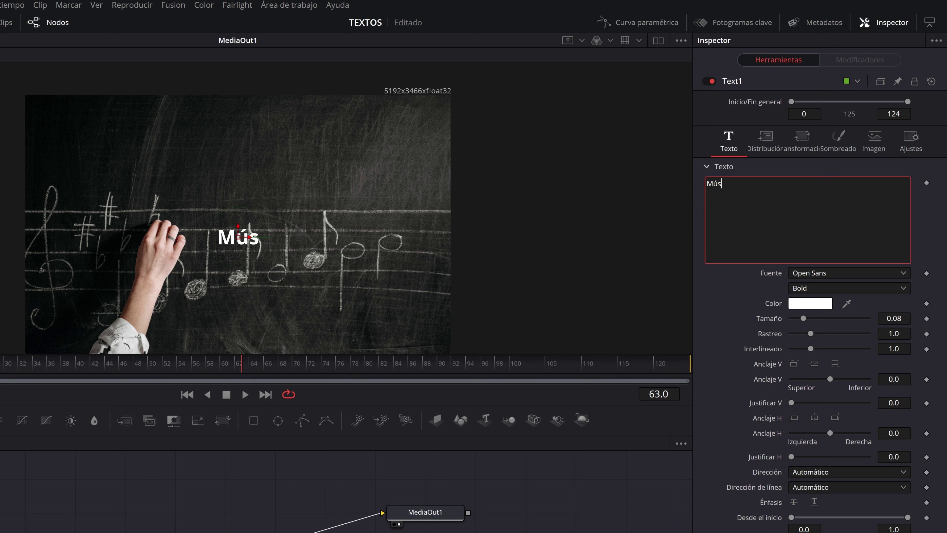
type("ica")
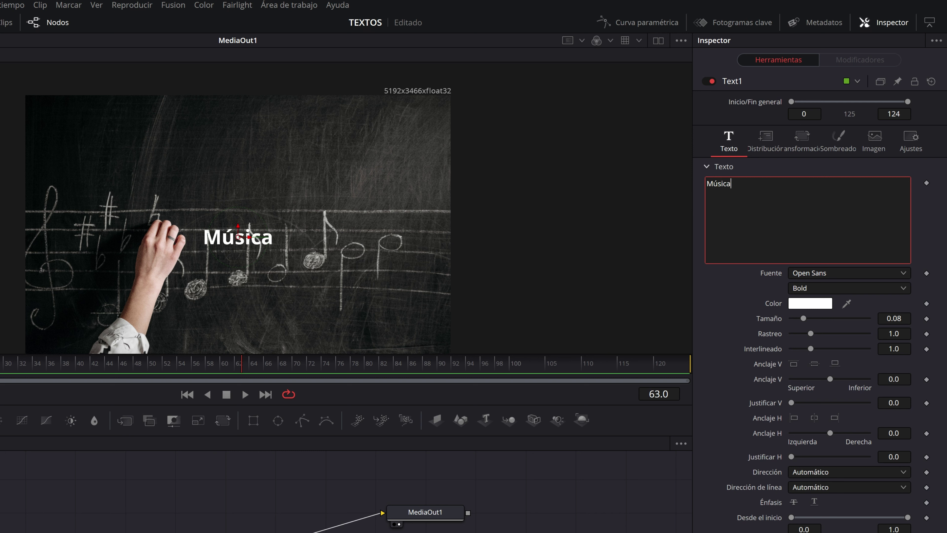
left_click(836, 273)
type("gr")
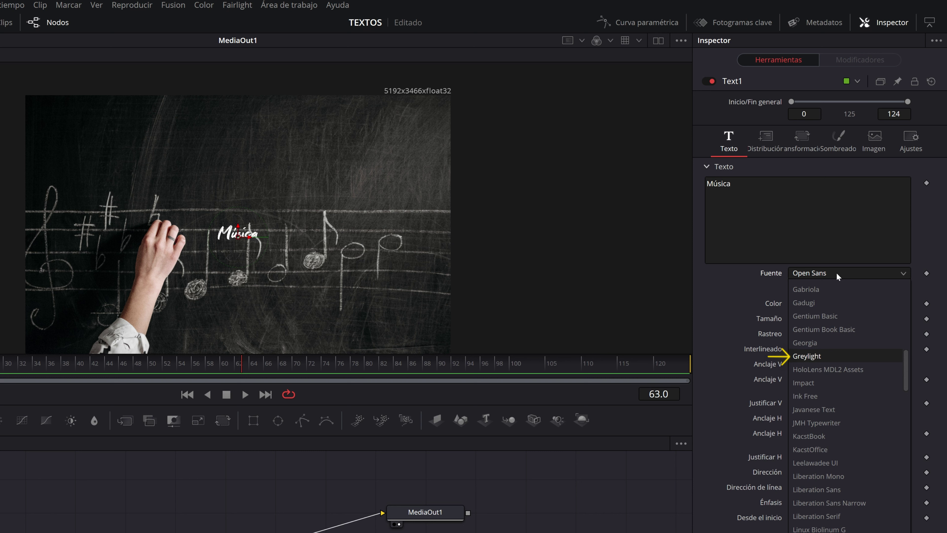
key("Return")
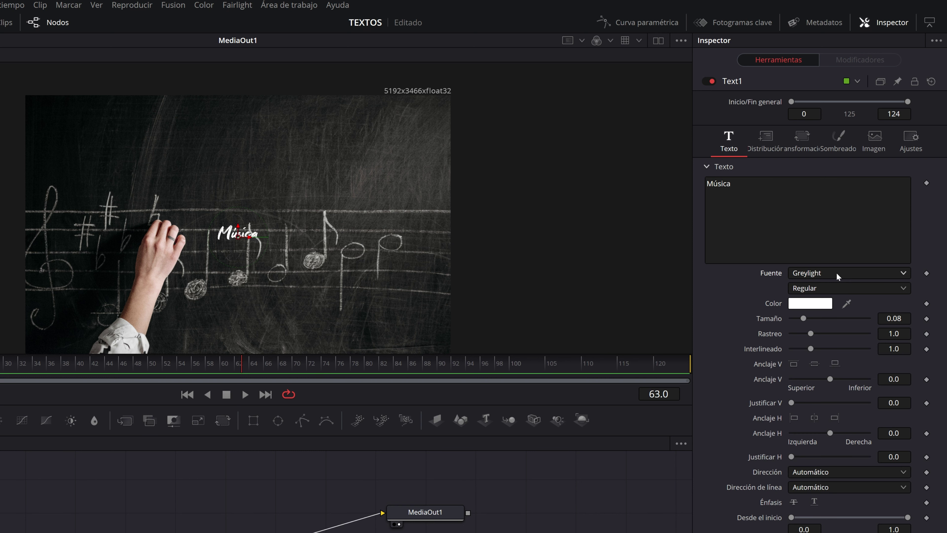
- Set the title size to 0.45, Centrar Y to 0.731 and tracking to 1.028
left_click_drag(894, 318, 906, 318)
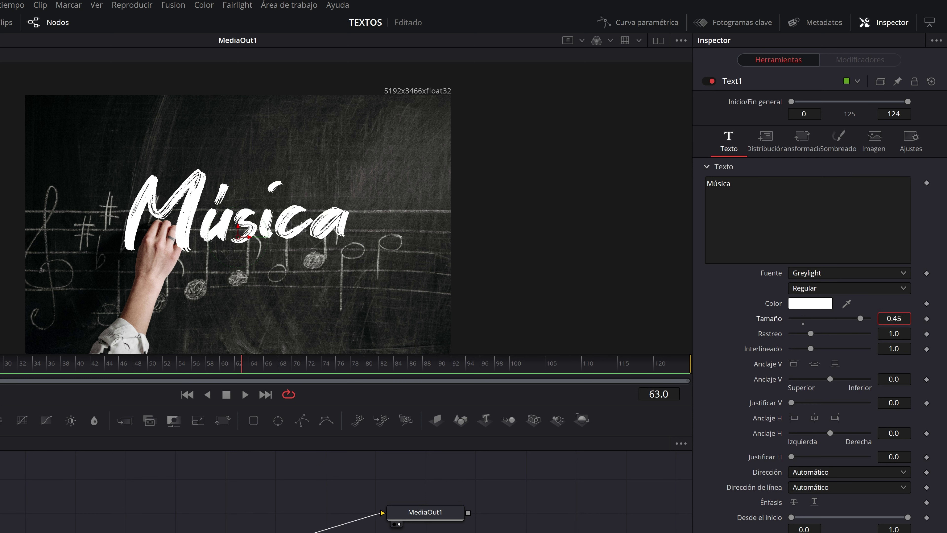
left_click(764, 145)
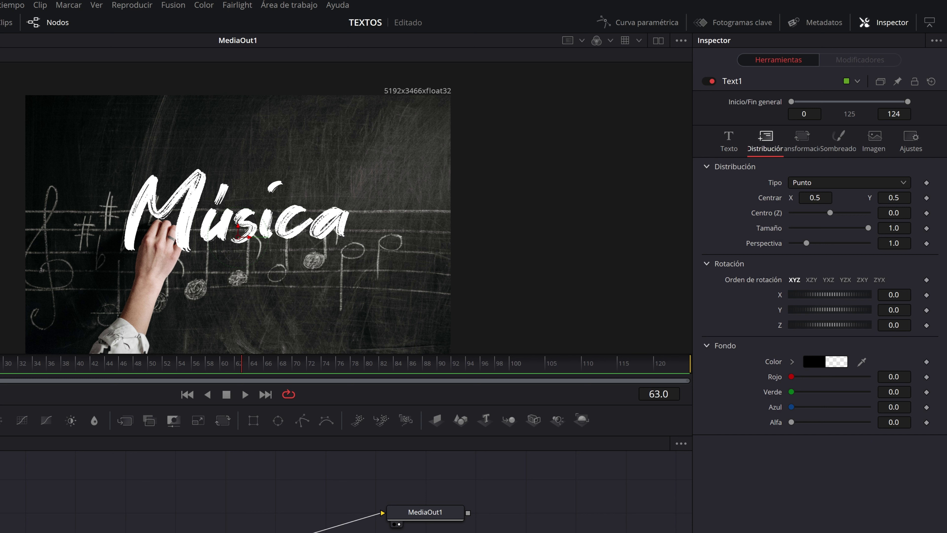
mouse_move(894, 197)
left_mouse_down()
mouse_move(907, 197)
mouse_move(897, 197)
left_mouse_up()
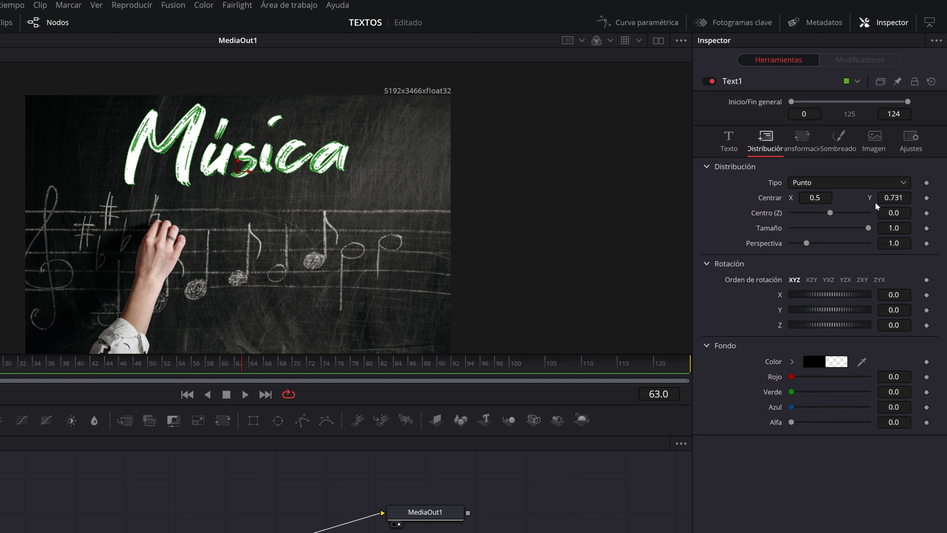
left_click(731, 146)
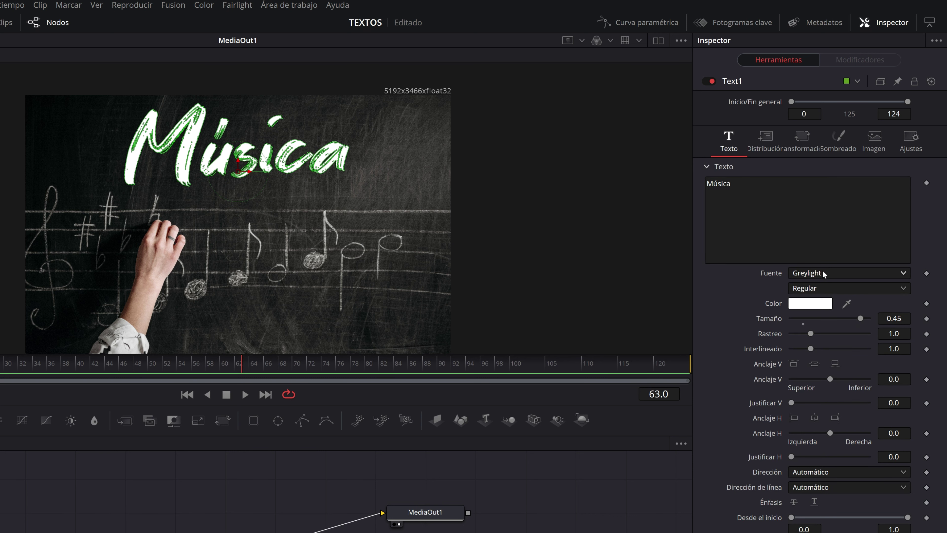
left_click_drag(894, 333, 898, 334)
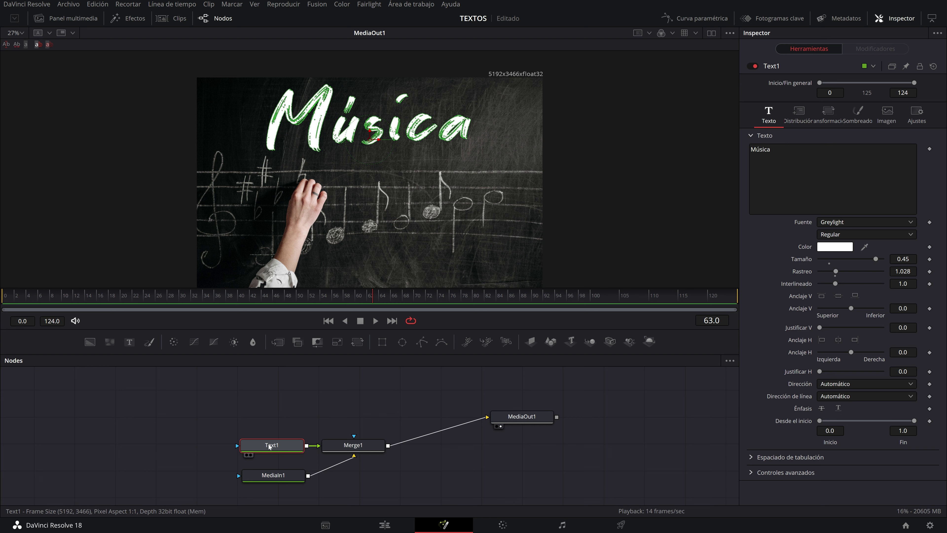
mouse_move(270, 445)
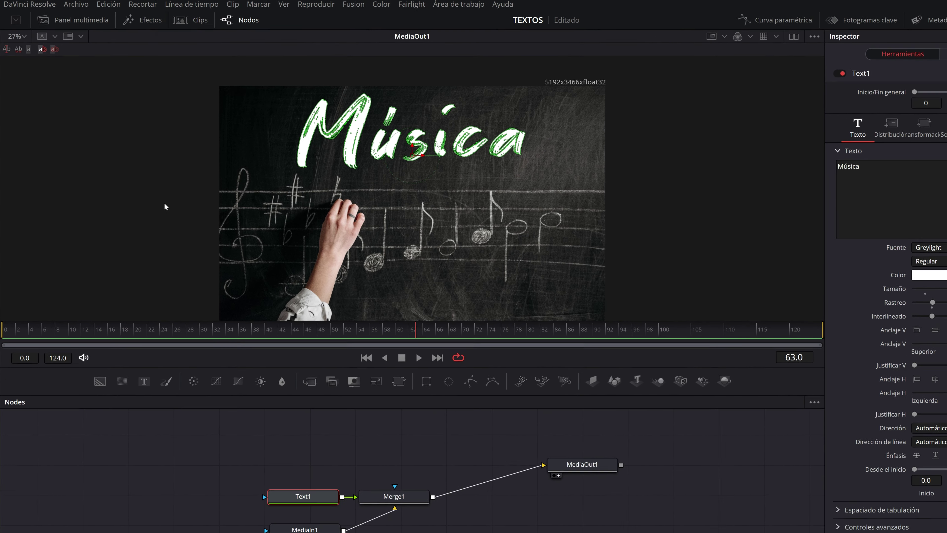
- Search the effects library for 'pint' and add a Pintura para trazados MaskPaint node to Text1
left_click(132, 19)
left_click(5, 54)
type("pint")
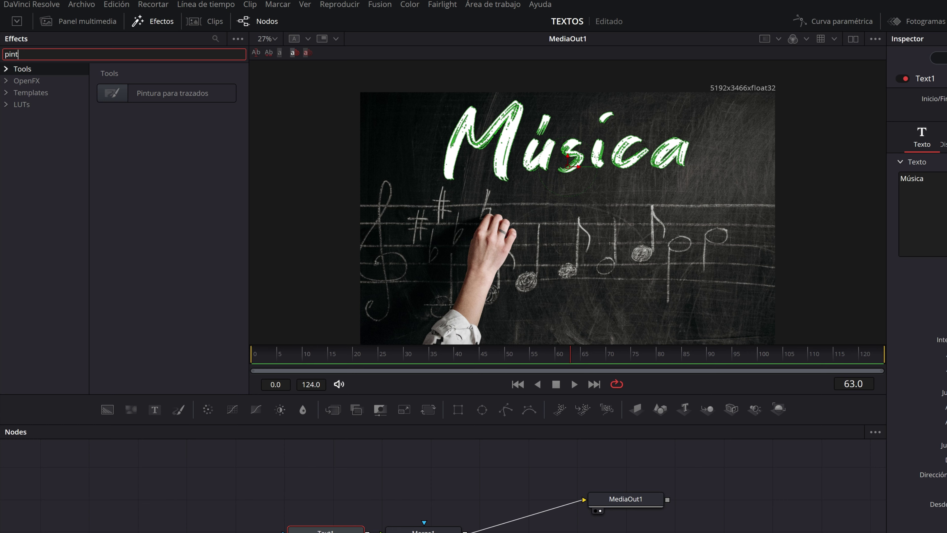
left_click(163, 94)
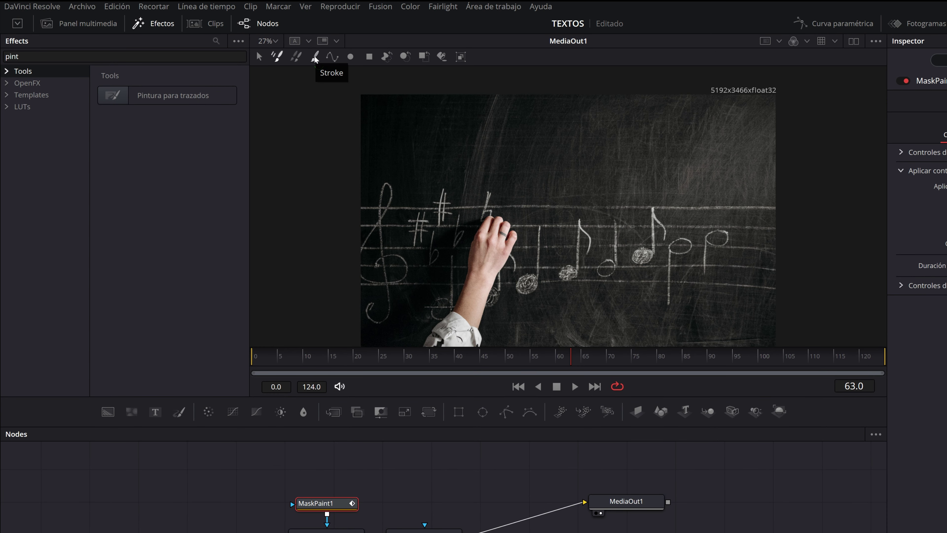
- Choose the Stroke paint tool and enable Invertir on the MaskPaint1 mask
left_click(312, 57)
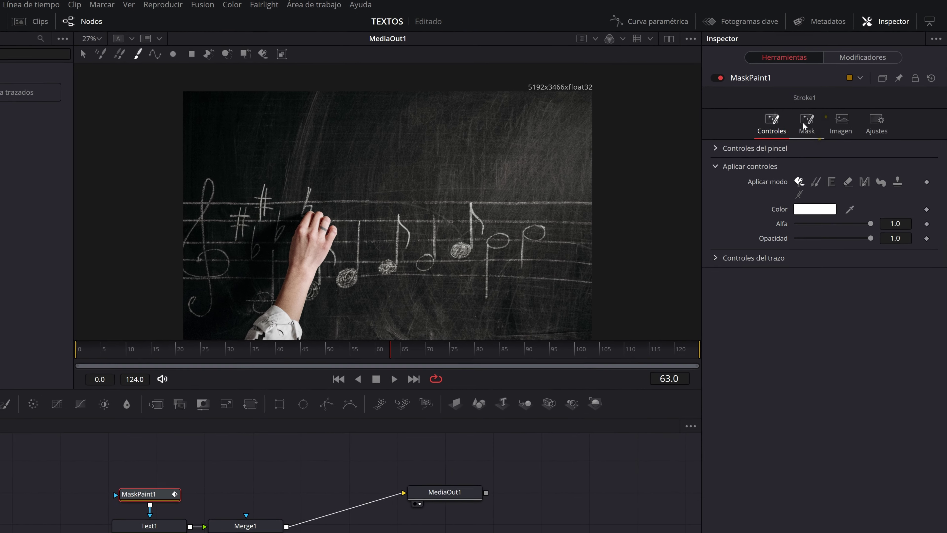
left_click(802, 124)
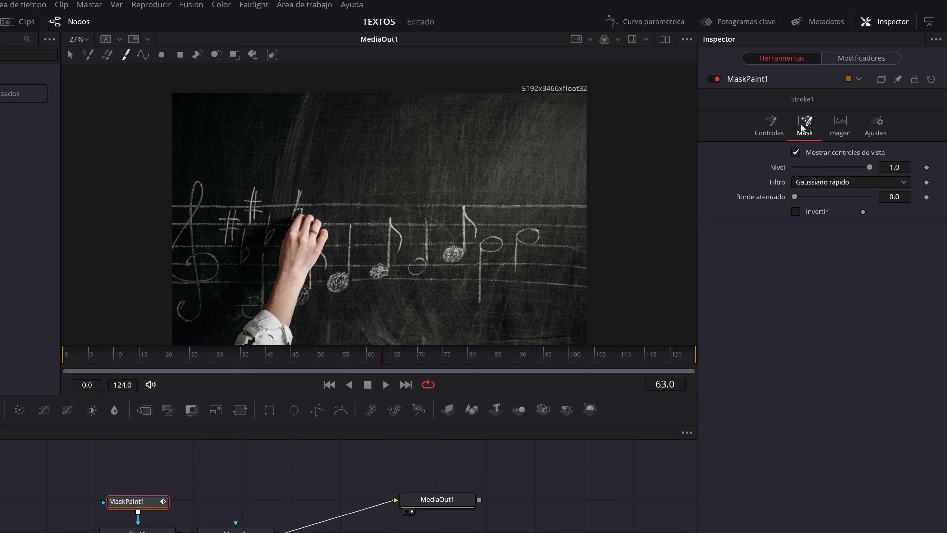
left_click(796, 211)
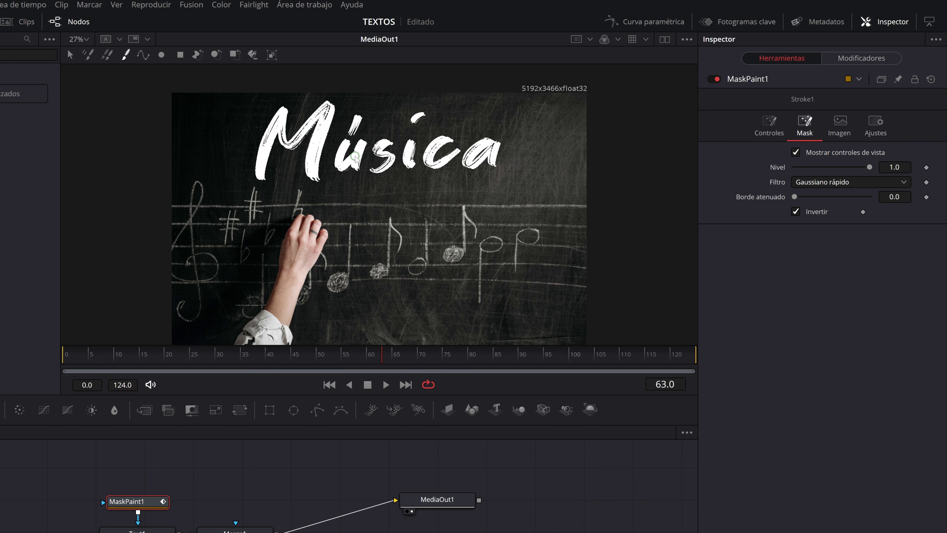
left_click(773, 123)
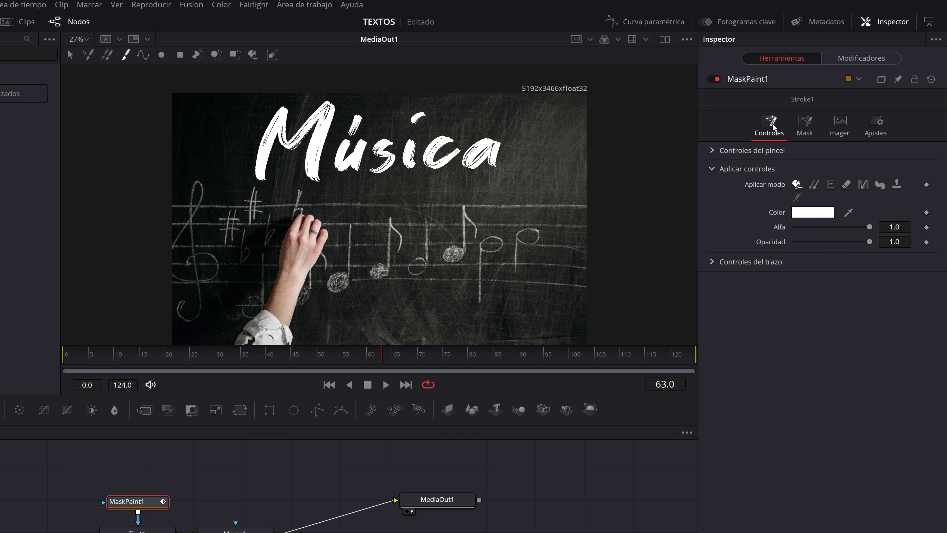
- Set the paint brush size to 0.0342 and softness to 0.001
left_click(712, 151)
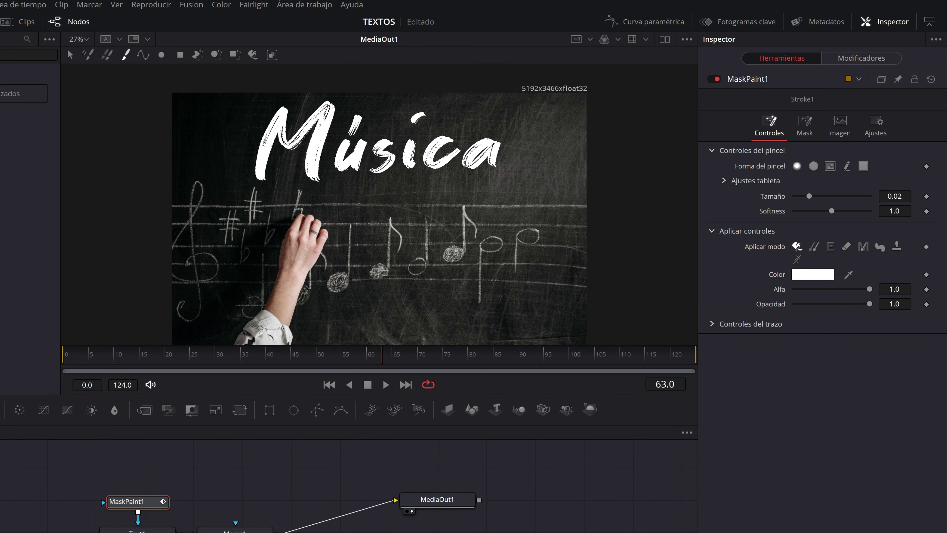
left_click_drag(808, 195, 824, 196)
left_click_drag(447, 200, 394, 205)
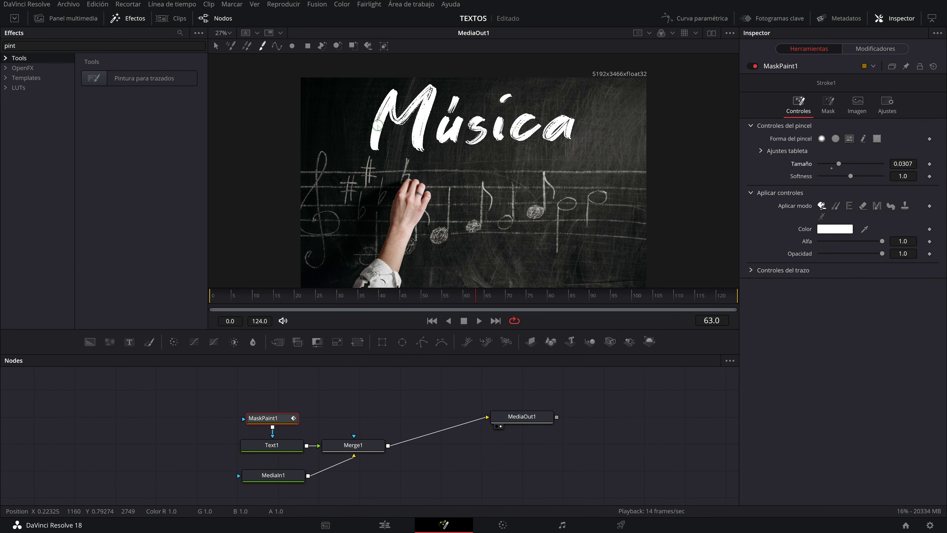
left_click_drag(376, 129, 377, 126)
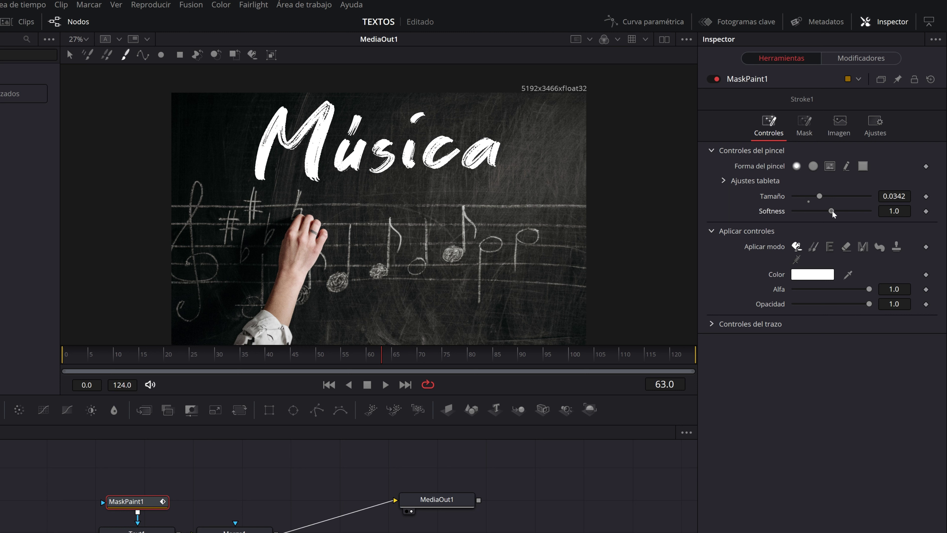
left_click_drag(832, 211, 780, 210)
- Set Stroke1's stroke animation to 'Desde el inicio'
left_click(712, 323)
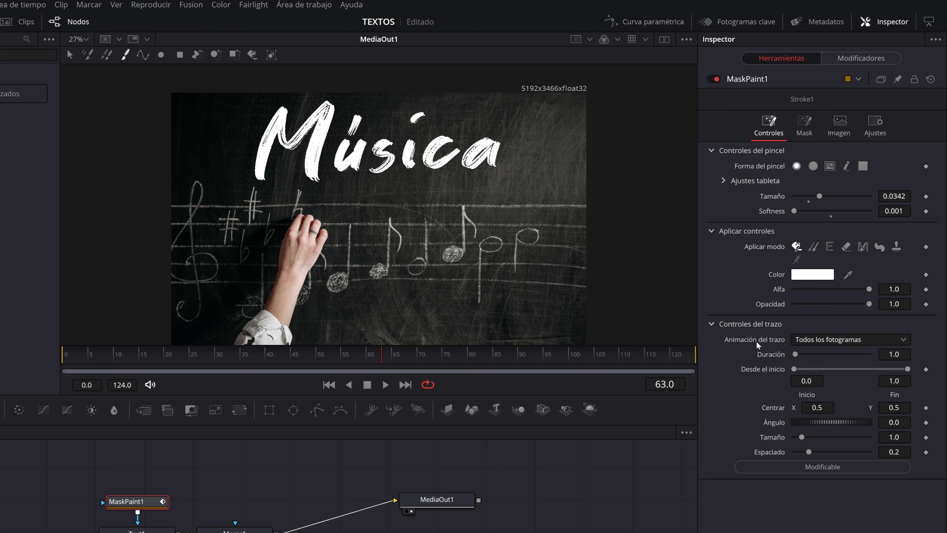
left_click(905, 338)
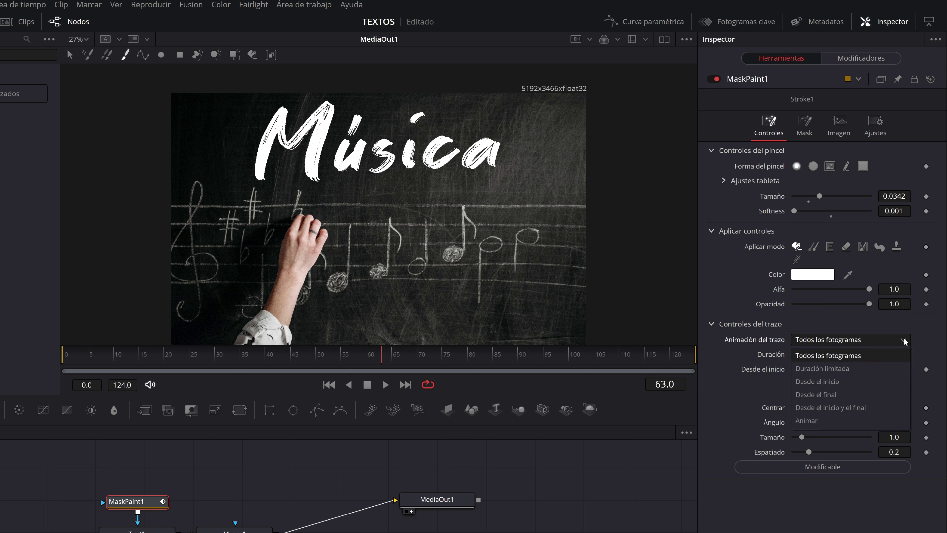
left_click(808, 381)
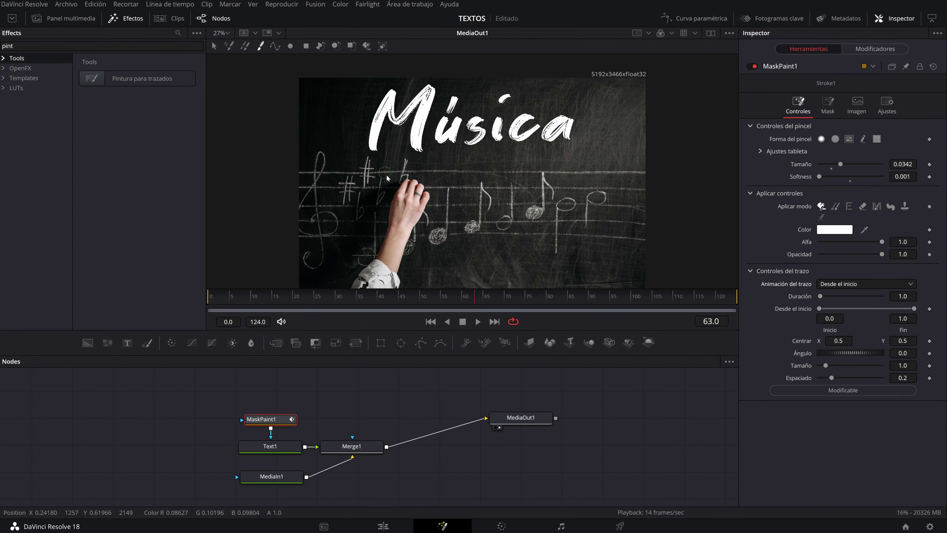
scroll(387, 183, "up", 1)
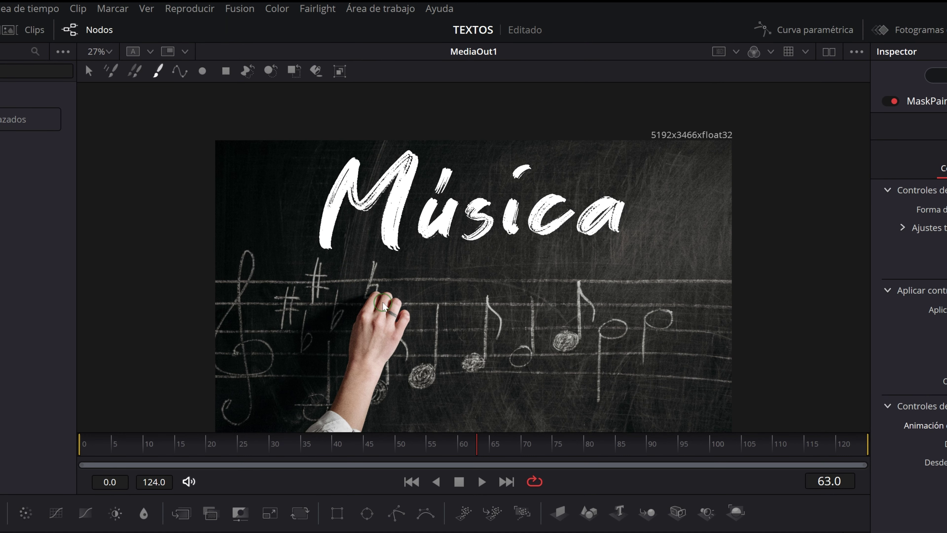
- Zoom the viewer to 54% and jump to frame 48
scroll(384, 304, "up", 2, "ctrl")
scroll(431, 423, "up", 4)
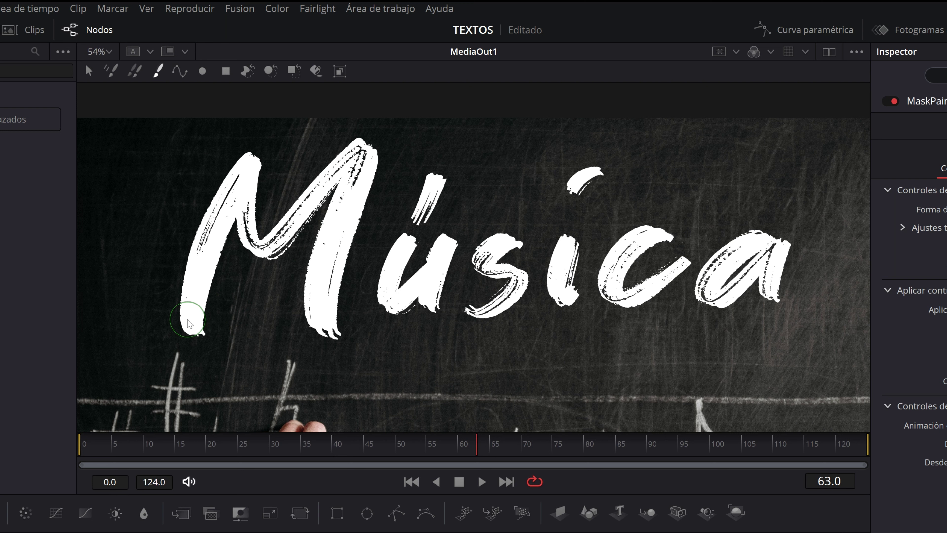
left_click(189, 322)
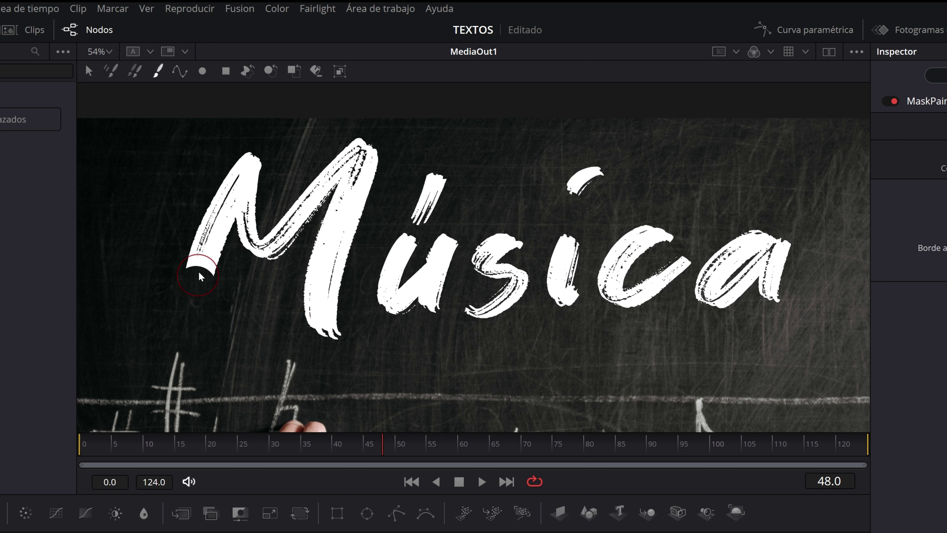
- Paint a continuous stroke across the M, u, i and c, then preview at frame 70
left_click_drag(216, 196, 242, 232)
left_click_drag(318, 151, 396, 121)
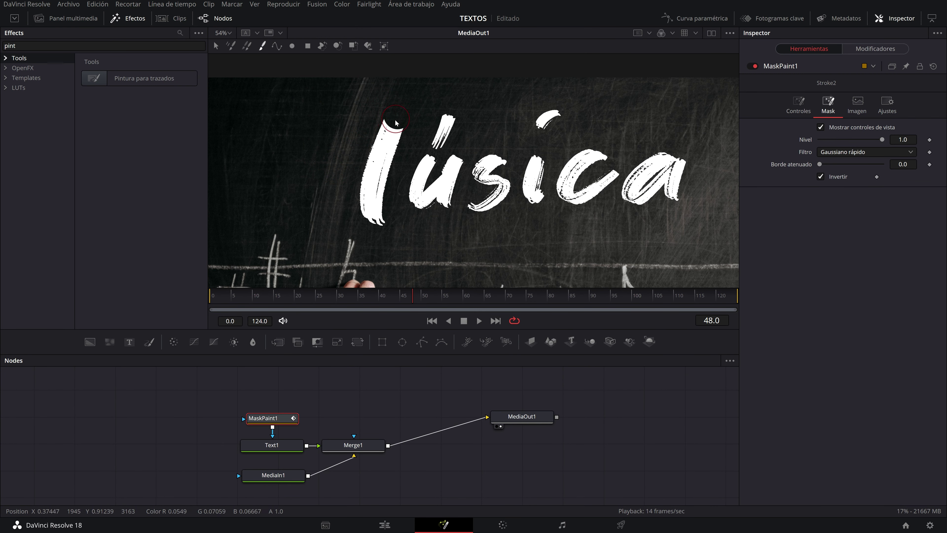
left_click_drag(395, 121, 377, 223)
mouse_move(398, 161)
left_mouse_down()
mouse_move(454, 165)
mouse_move(492, 180)
mouse_move(475, 207)
left_mouse_up()
mouse_move(523, 150)
left_mouse_down()
mouse_move(562, 188)
mouse_move(628, 186)
mouse_move(651, 202)
left_mouse_up()
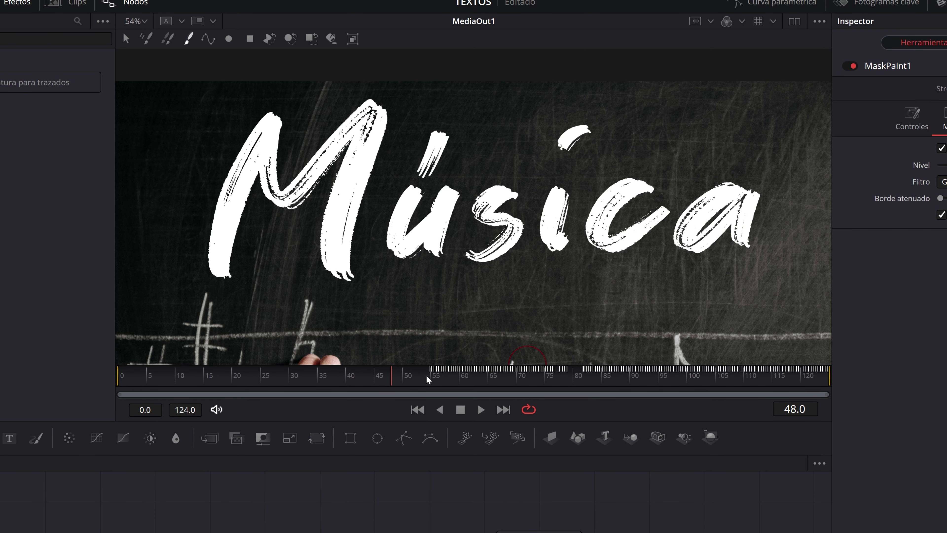
mouse_move(428, 377)
left_mouse_down()
mouse_move(664, 385)
mouse_move(799, 377)
left_mouse_up()
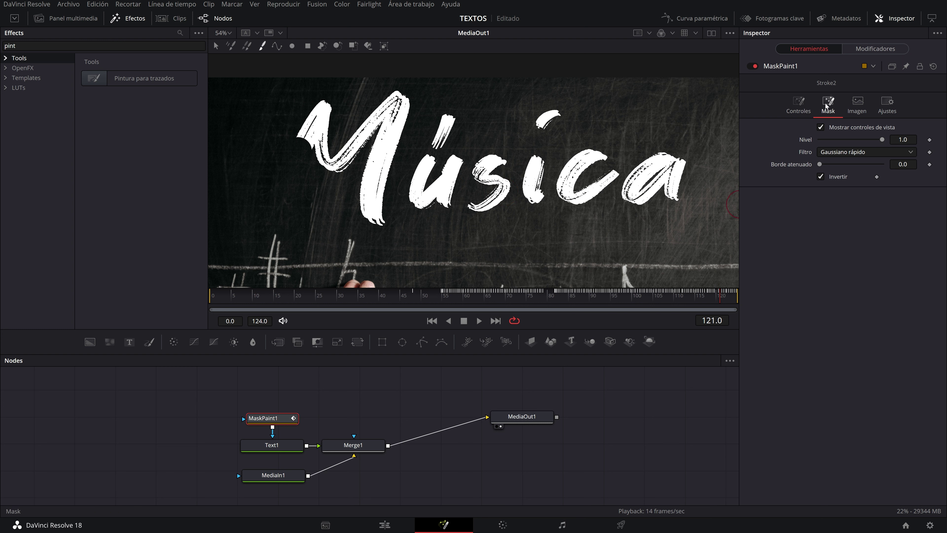
- Uncheck Invertir, check the reveal at frame 66, and open the Keyframes editor
left_click(821, 177)
left_click_drag(466, 295, 736, 297)
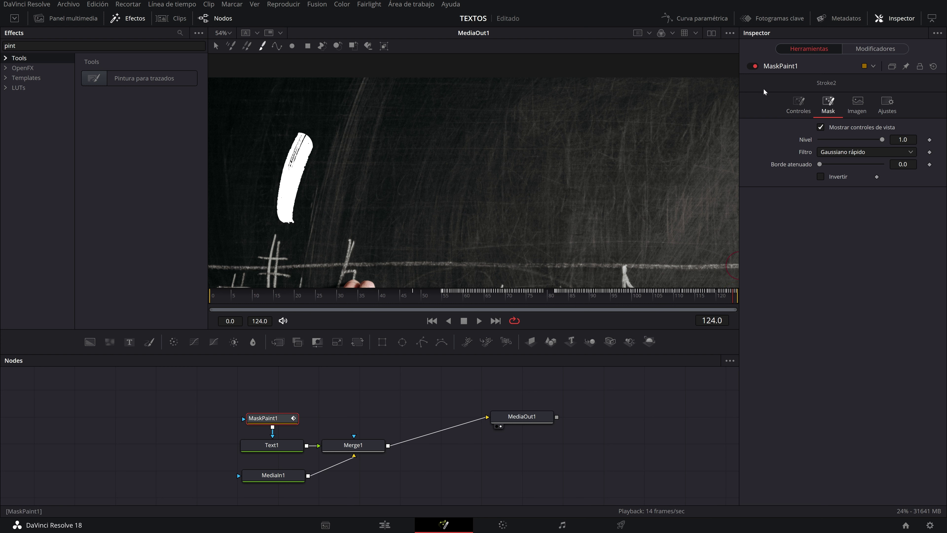
left_click(774, 18)
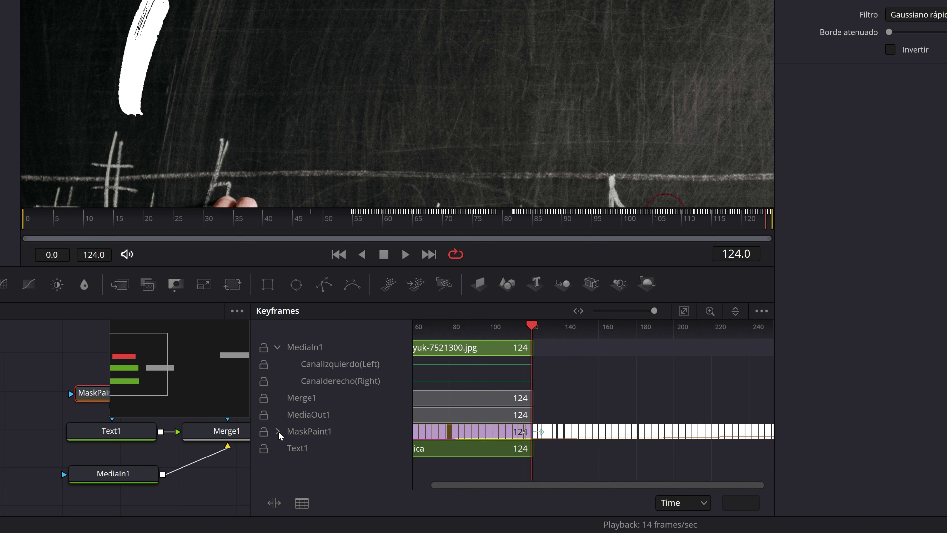
- Expand MaskPaint1 and Stroke1, zoom the keyframe ruler out, and box-select all Fin keyframes
left_click(278, 432)
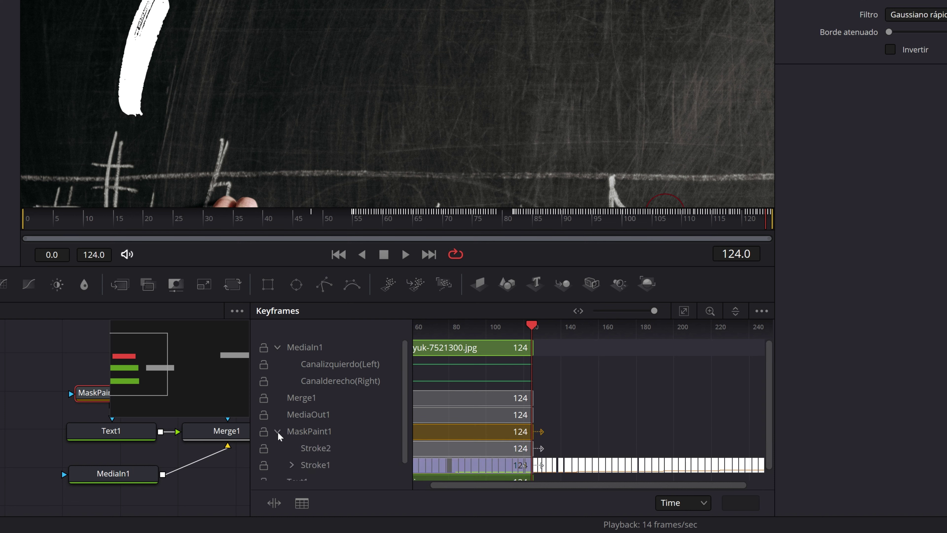
left_click(291, 465)
scroll(323, 443, "down", 1)
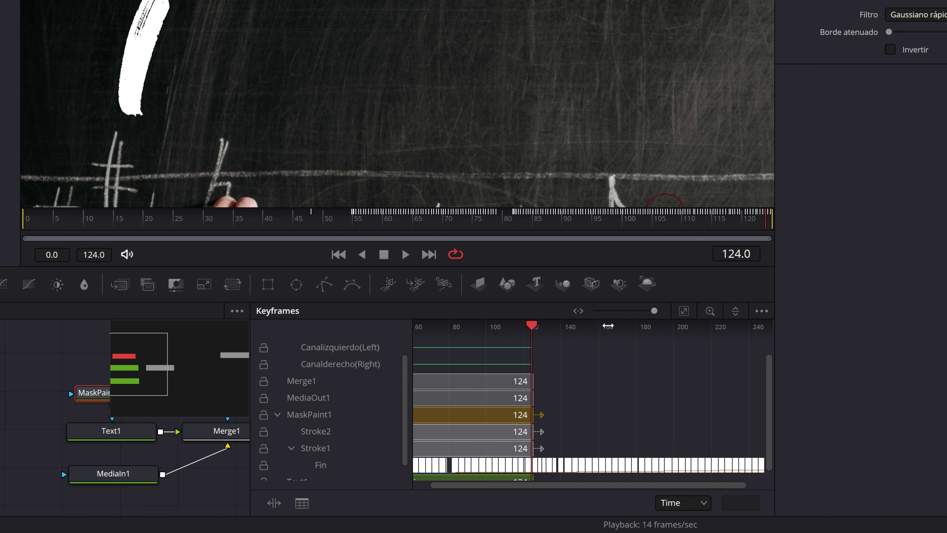
left_click_drag(608, 326, 375, 327)
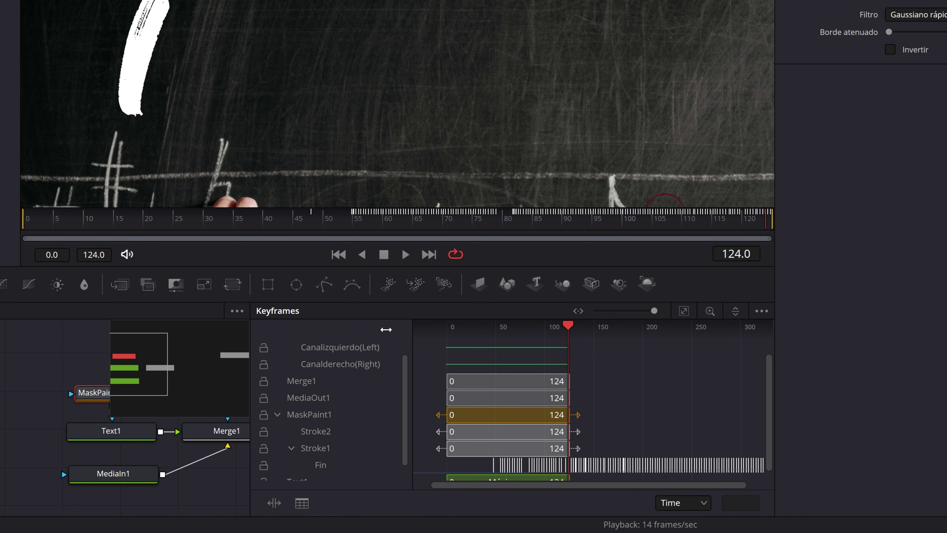
mouse_move(603, 326)
left_mouse_down()
mouse_move(531, 324)
mouse_move(634, 326)
left_mouse_up()
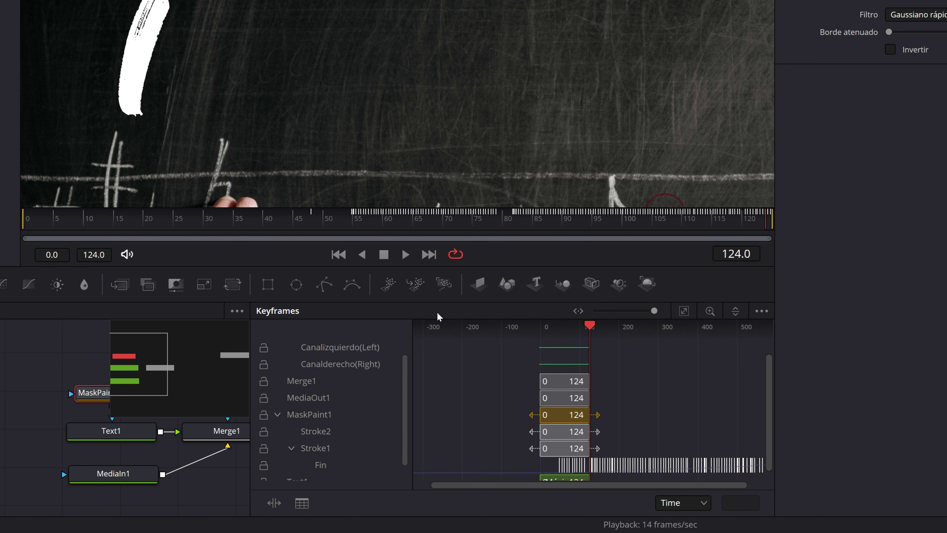
left_click_drag(634, 326, 184, 323)
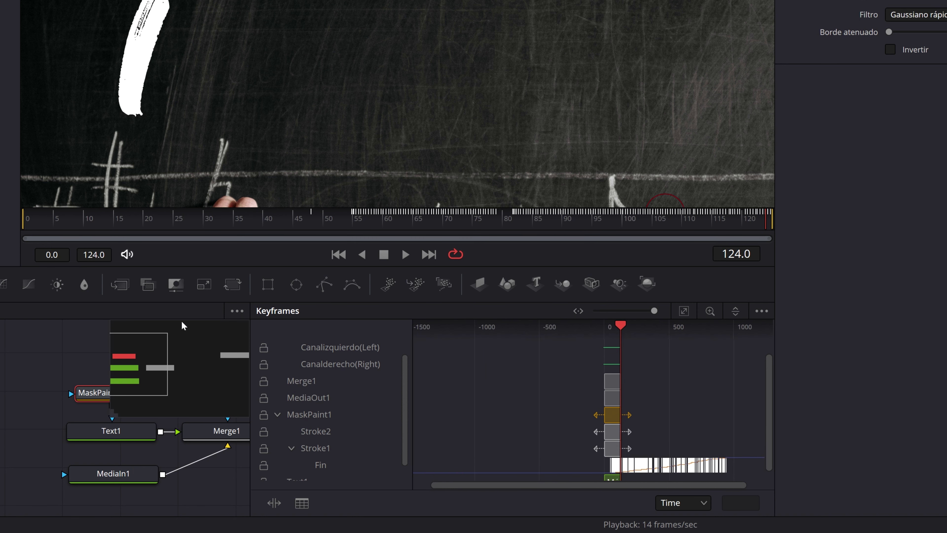
left_click_drag(743, 464, 605, 470)
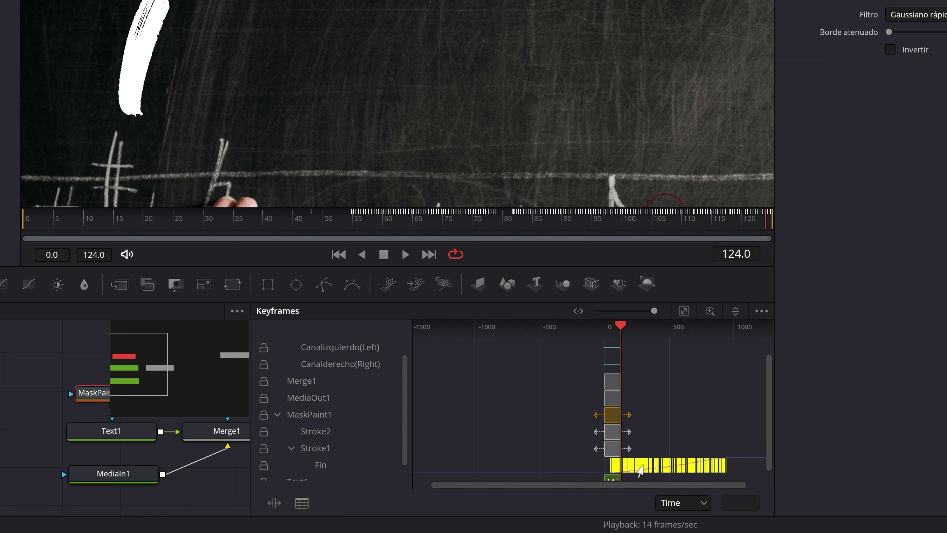
- Time-stretch Stroke1's Fin keyframes to compress them so the title finishes by frame 114
right_click(644, 469)
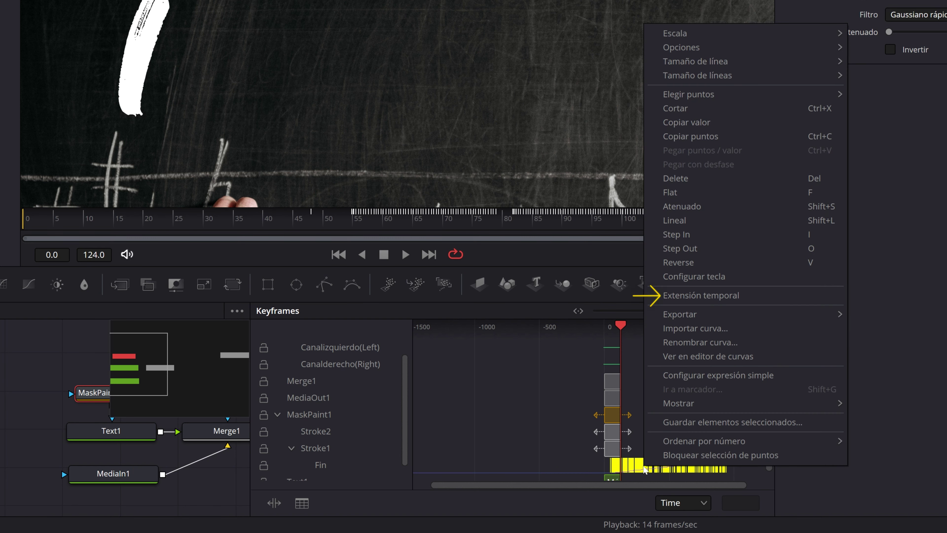
left_click(735, 296)
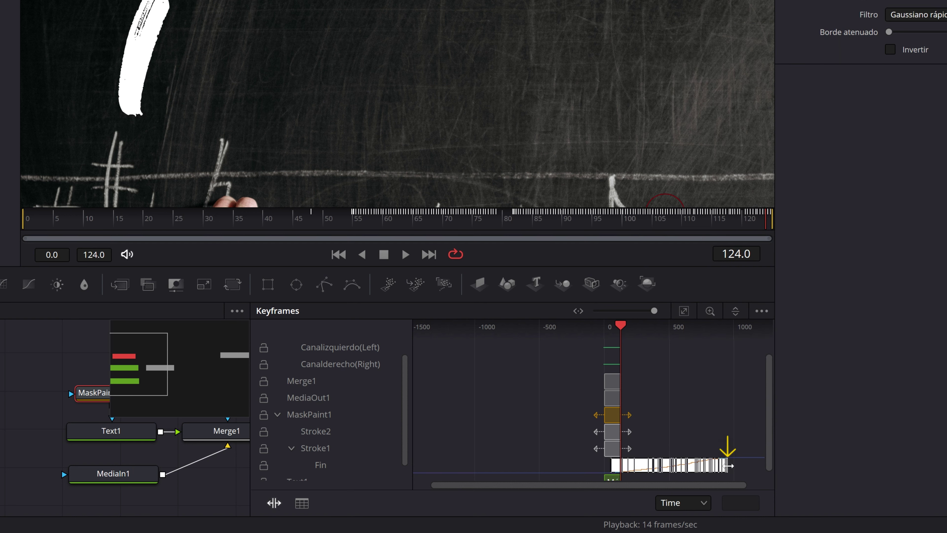
left_click_drag(729, 465, 619, 466)
mouse_move(634, 326)
left_mouse_down()
mouse_move(544, 329)
mouse_move(701, 331)
left_mouse_up()
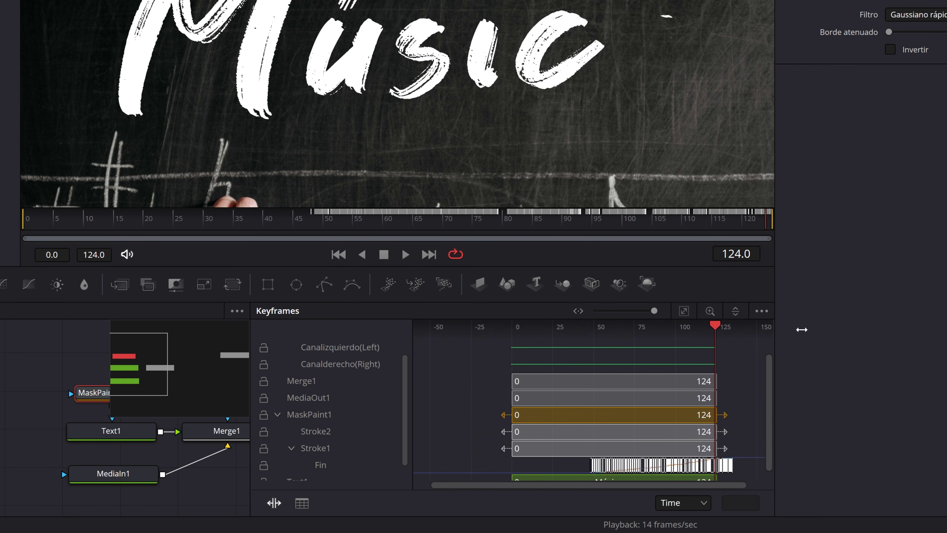
key("shift+Left")
left_click_drag(752, 465, 721, 466)
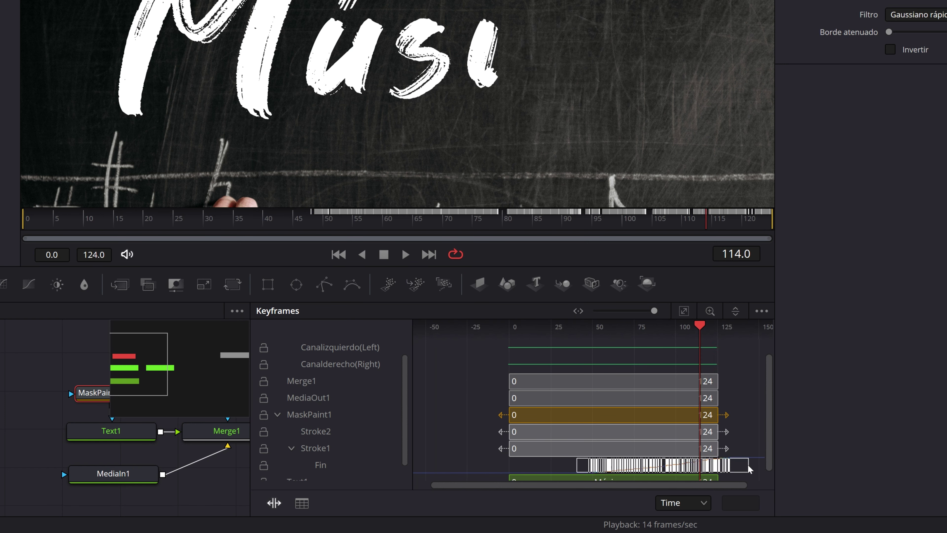
- Turn off time stretching and shift the Fin keyframes earlier to run from frame 0 to about 70
right_click(679, 468)
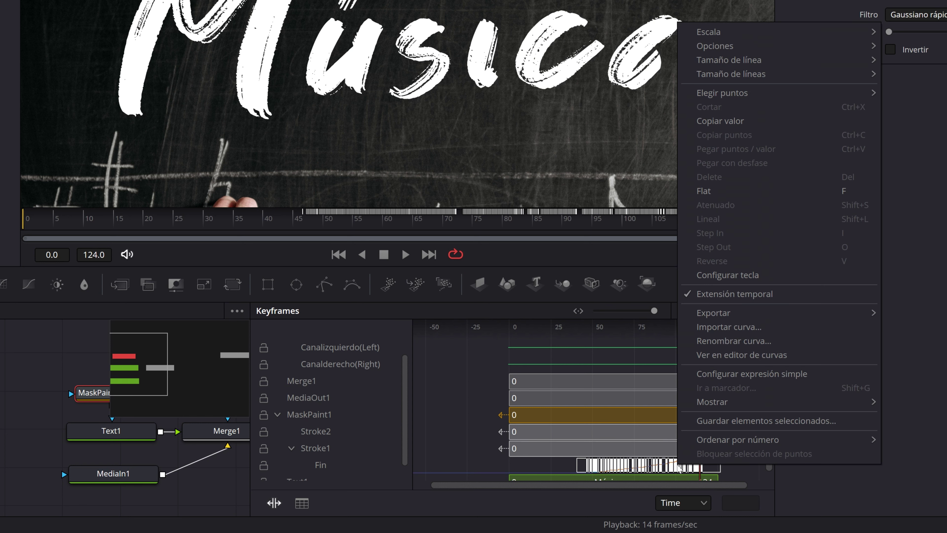
left_click(732, 295)
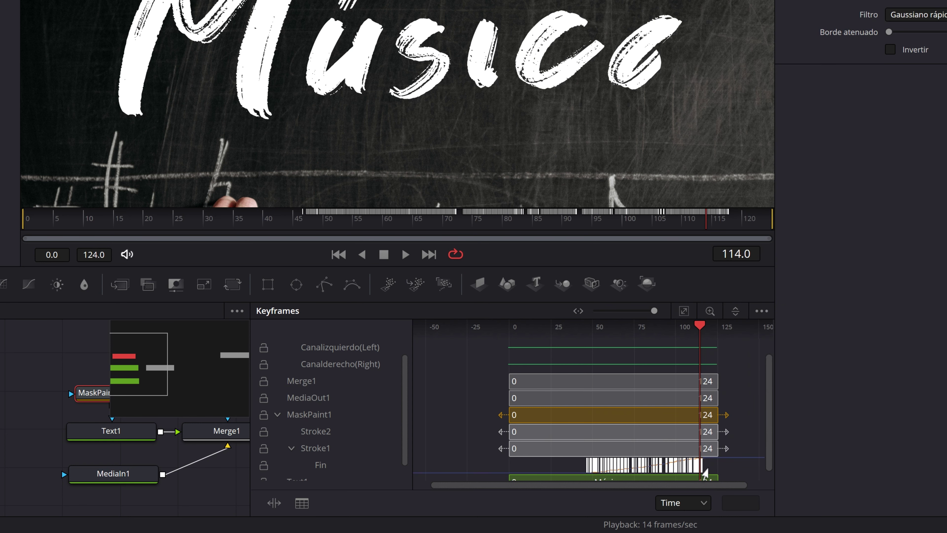
left_click(579, 471)
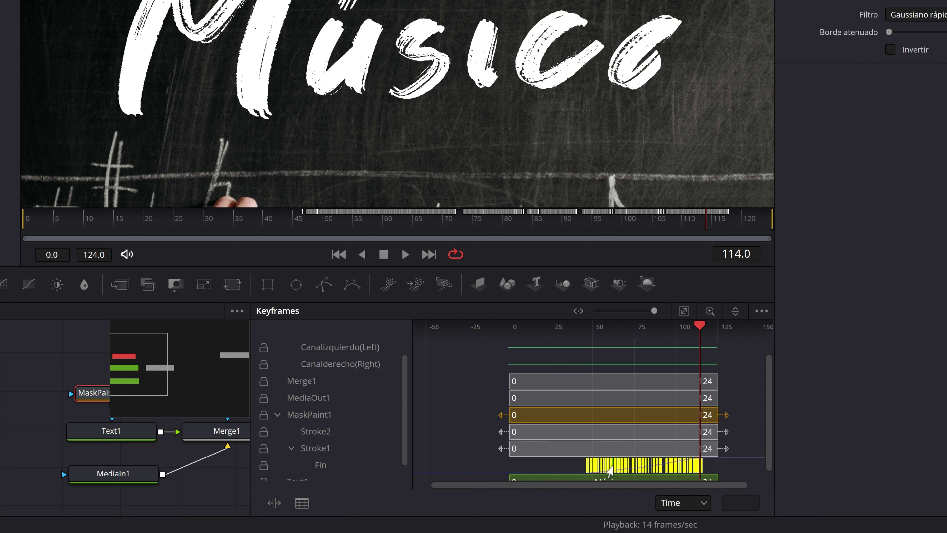
left_click_drag(610, 471, 543, 469)
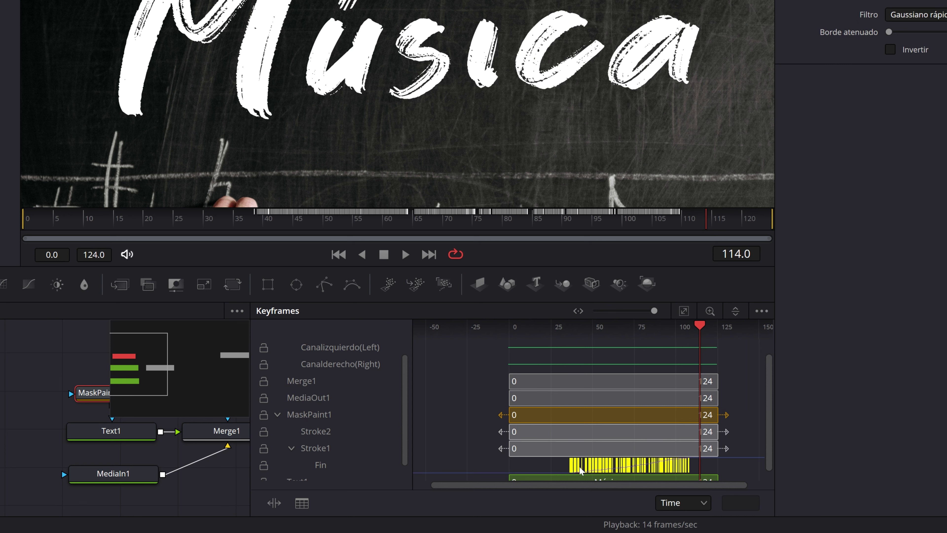
left_click_drag(543, 469, 507, 332)
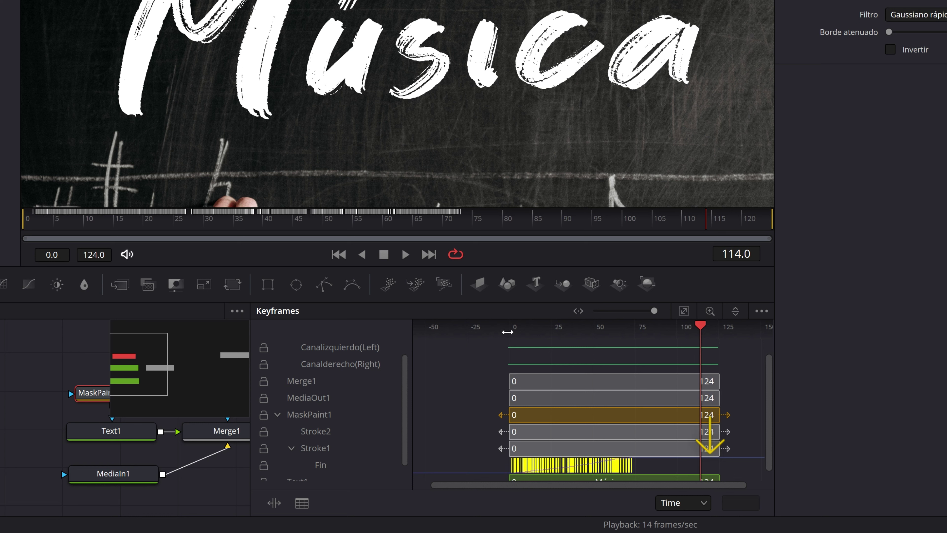
left_click_drag(507, 331, 510, 330)
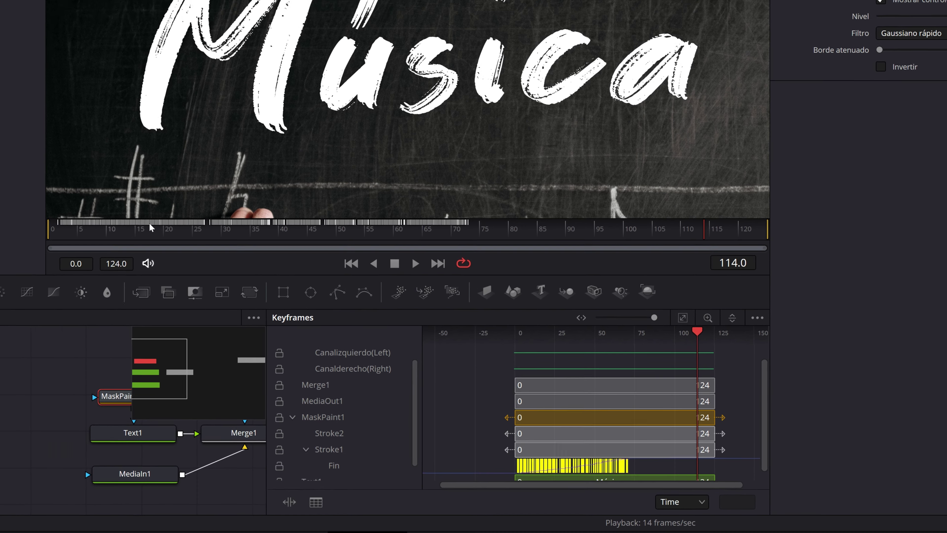
- Return to frame 0, fit the whole chalkboard photo in the viewer, and play the Música write-on
left_click(30, 221)
left_click(212, 297)
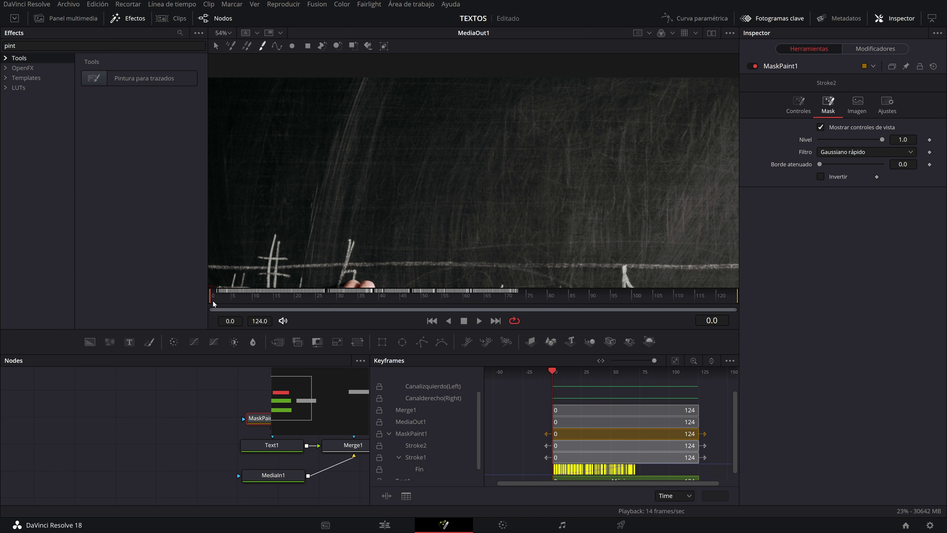
scroll(387, 188, "down", 3)
key("ctrl+f")
key("space")
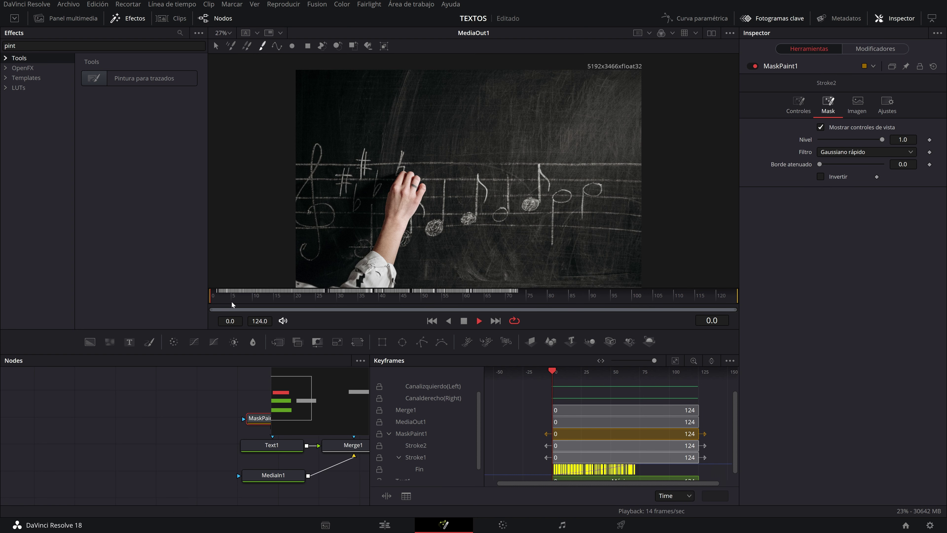